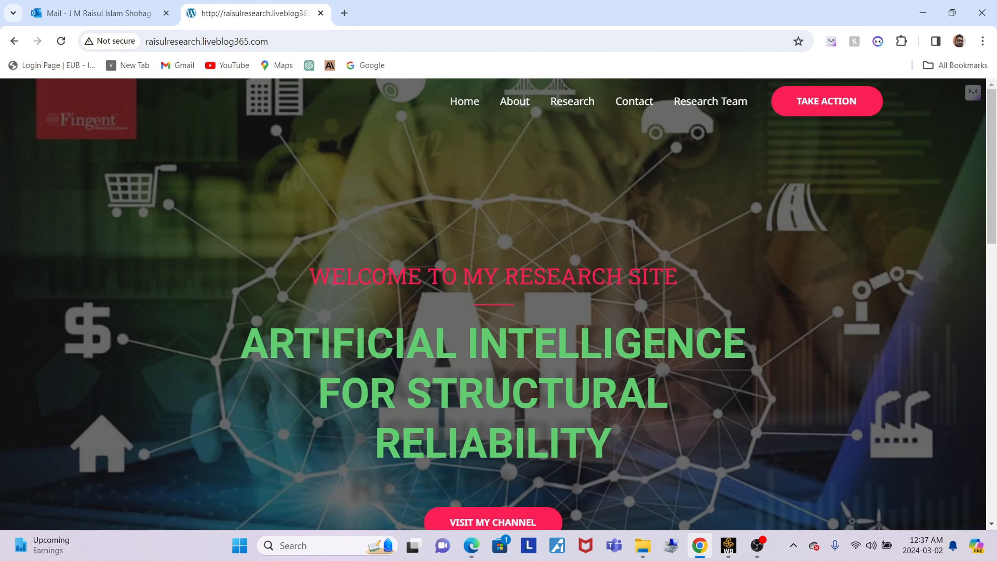
scroll(493, 303, down, 5)
scroll(493, 302, up, 3)
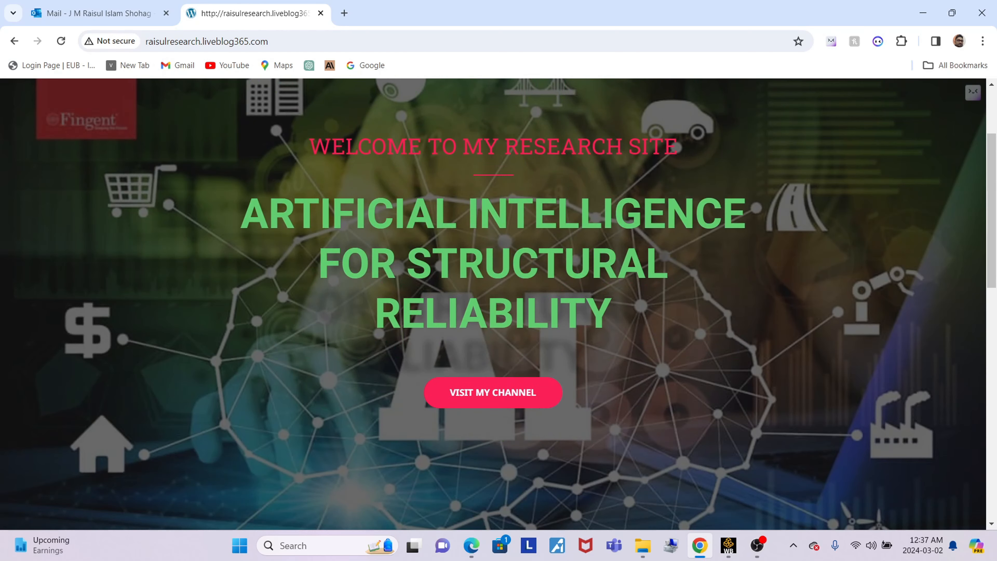
scroll(494, 303, down, 8)
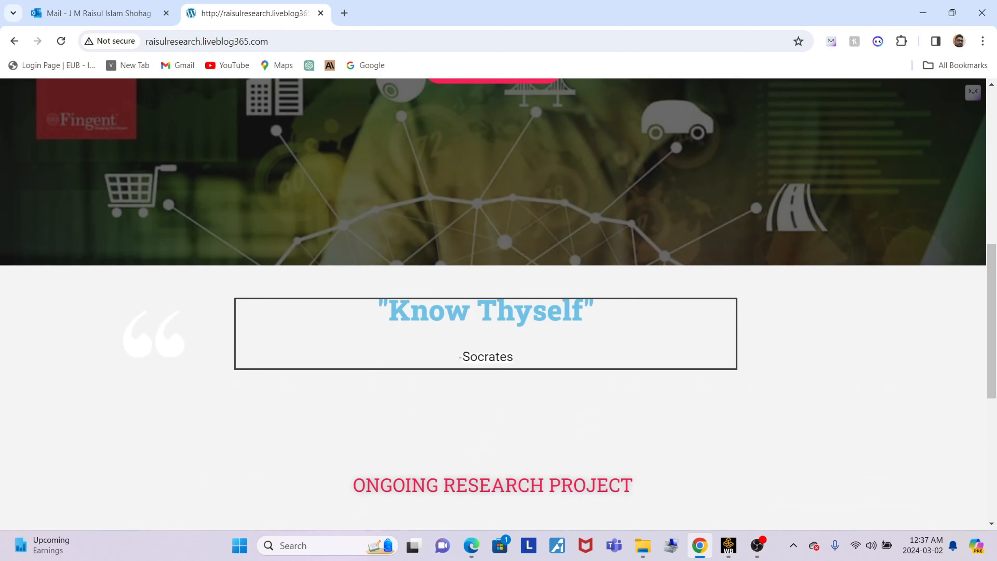
scroll(493, 303, up, 5)
scroll(493, 303, up, 5)
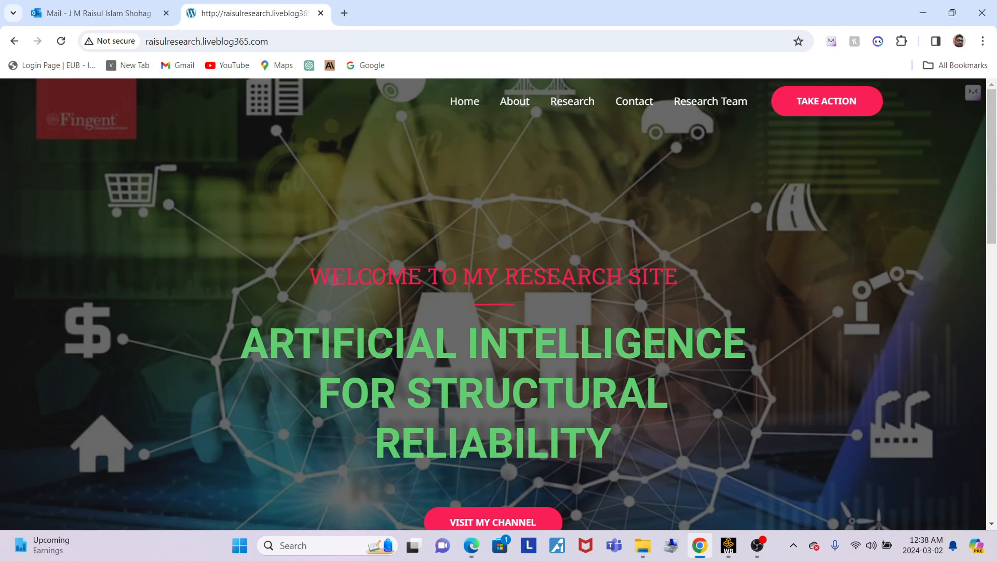
Switch to Ansys Workbench and set the project units to Metric (kg,mm,s,°C,mA,N,mV) after trying SI (kg,m,s,K,A,N,V).
click(729, 546)
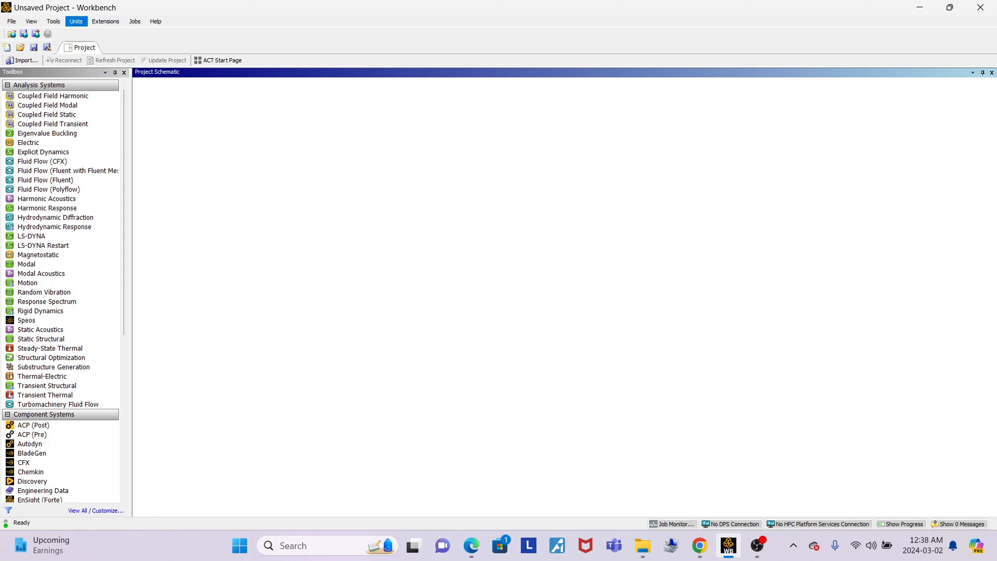
click(76, 22)
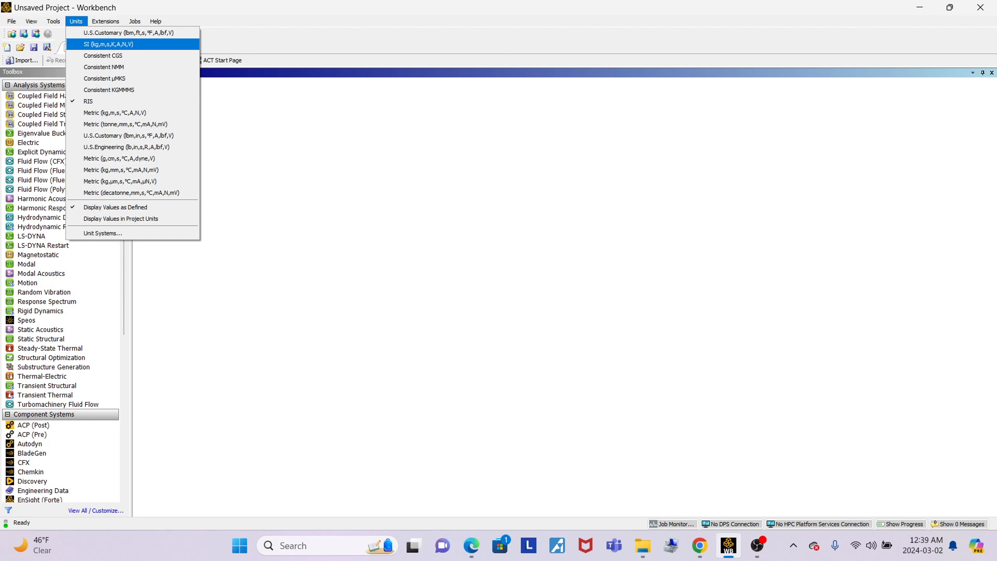
click(109, 45)
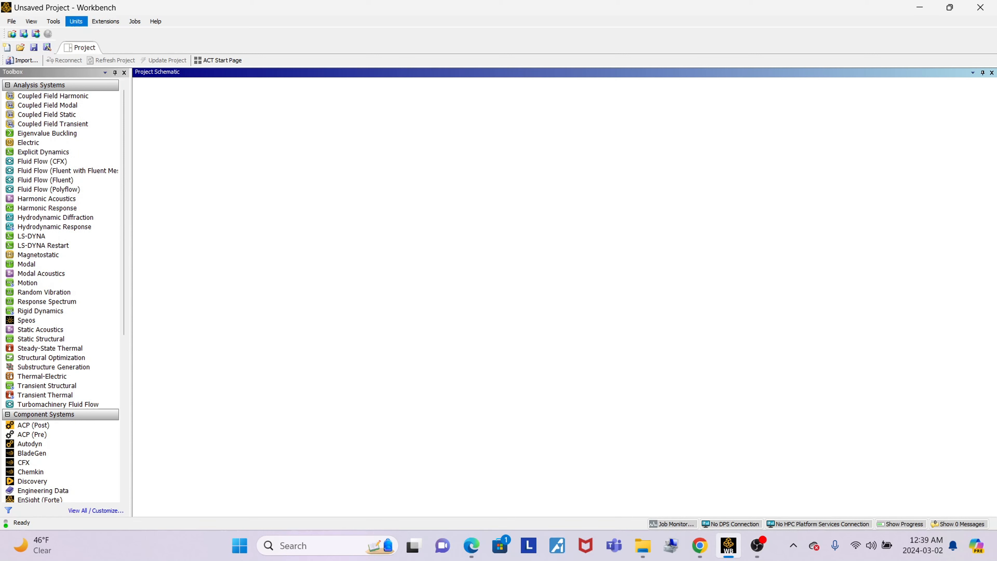
click(76, 21)
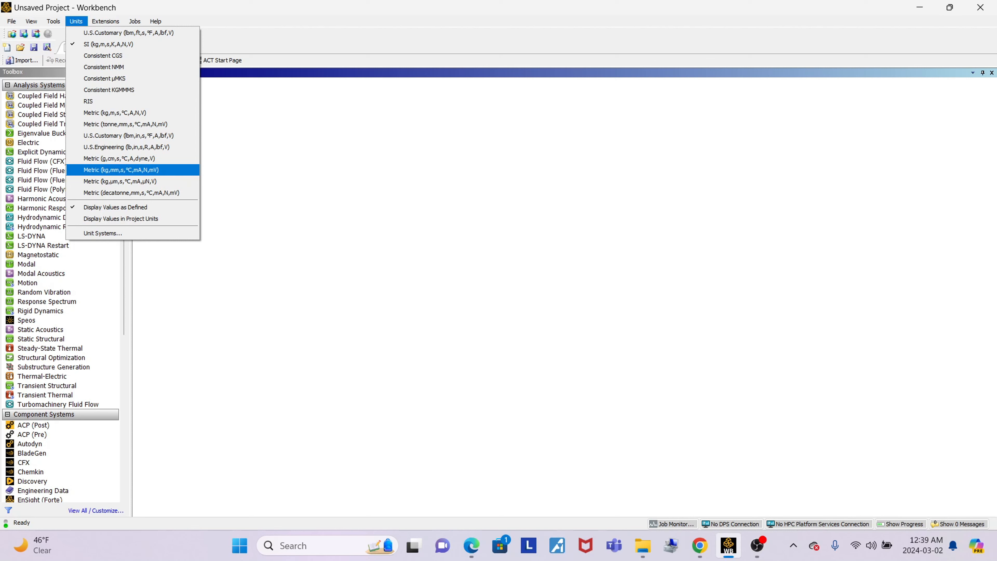
click(121, 170)
Open the Unit Systems manager and maximize its window.
click(76, 21)
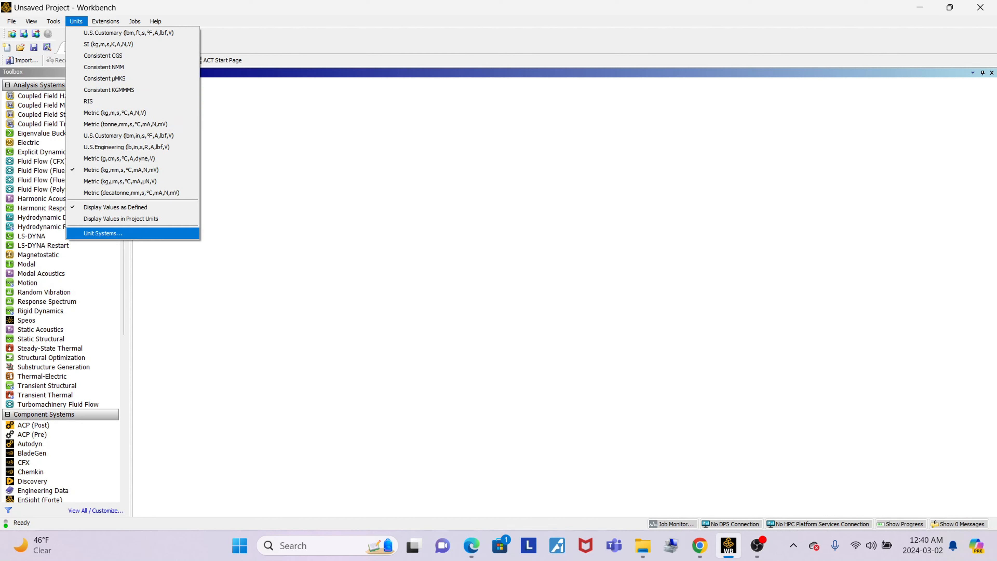
click(102, 233)
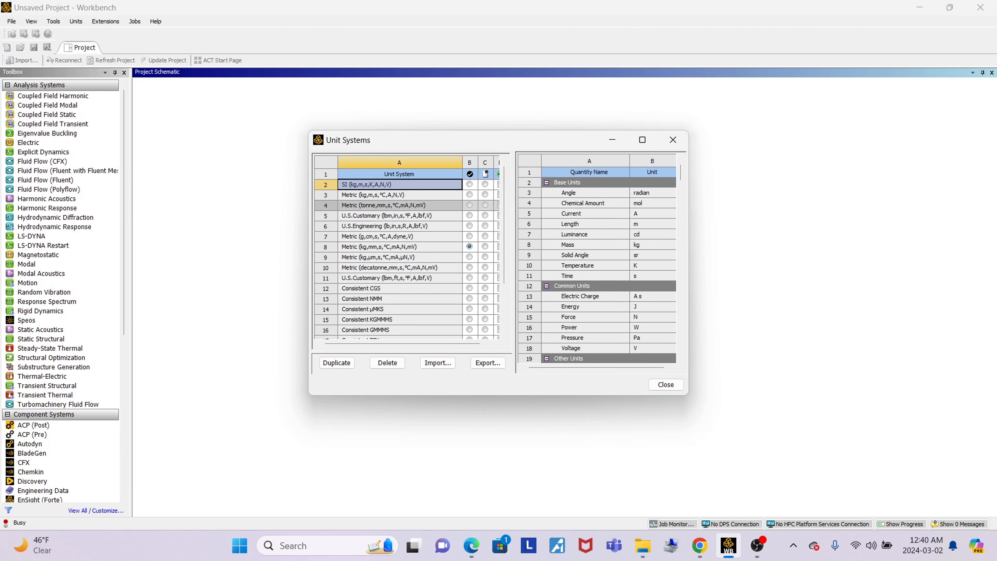
click(643, 140)
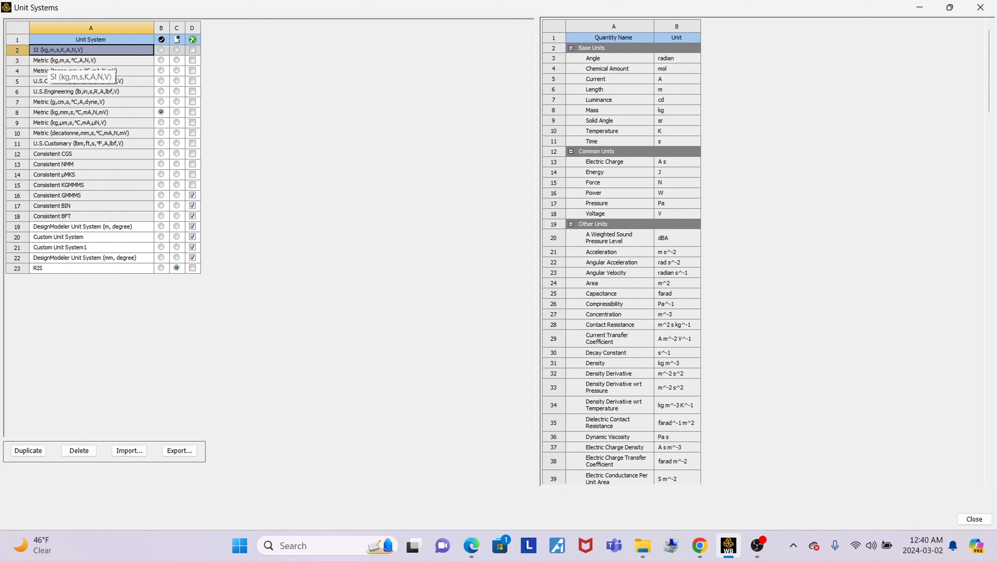
Make SI (kg,m,s,K,A,N,V) the active project and default unit system and enable its suppress option.
click(161, 50)
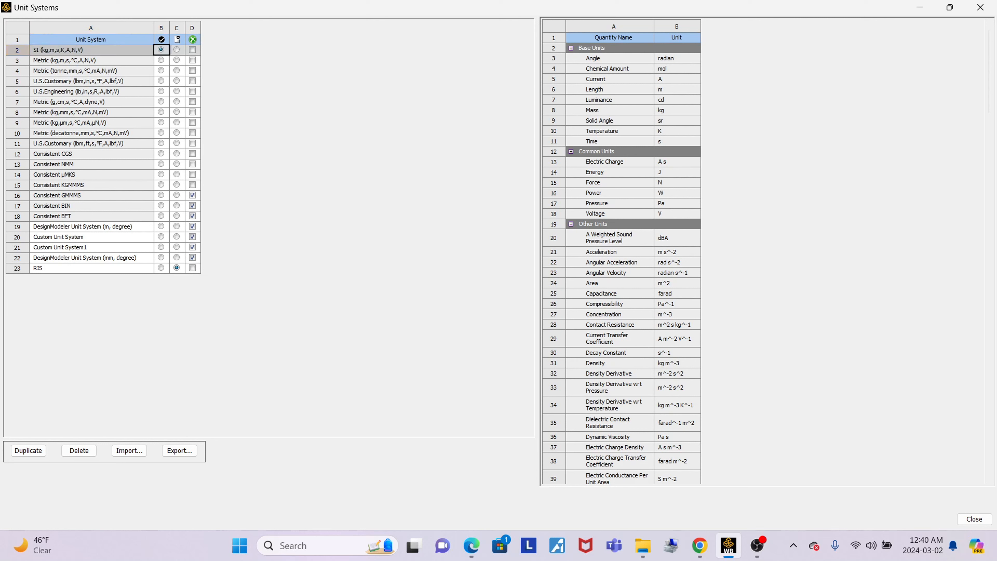
click(176, 50)
click(193, 50)
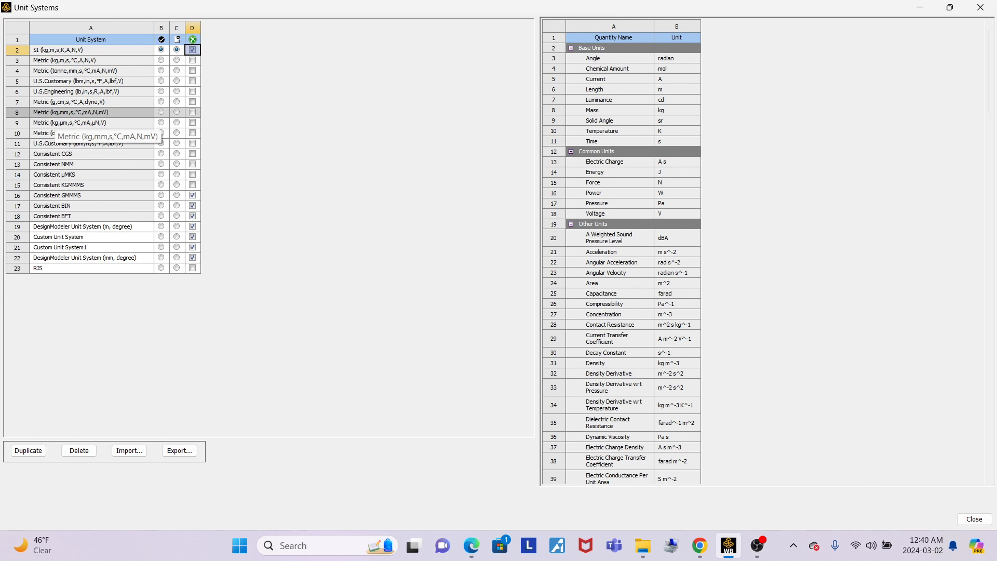
Make Metric (kg,mm,s,°C,mA,N,mV) the active project and default unit system and enable its suppress option.
click(161, 112)
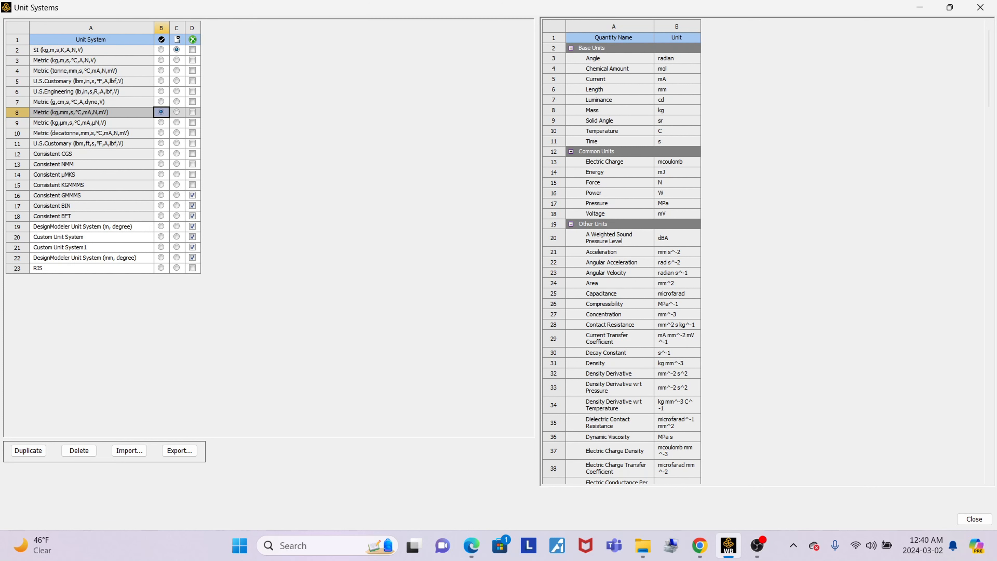
click(177, 112)
click(193, 112)
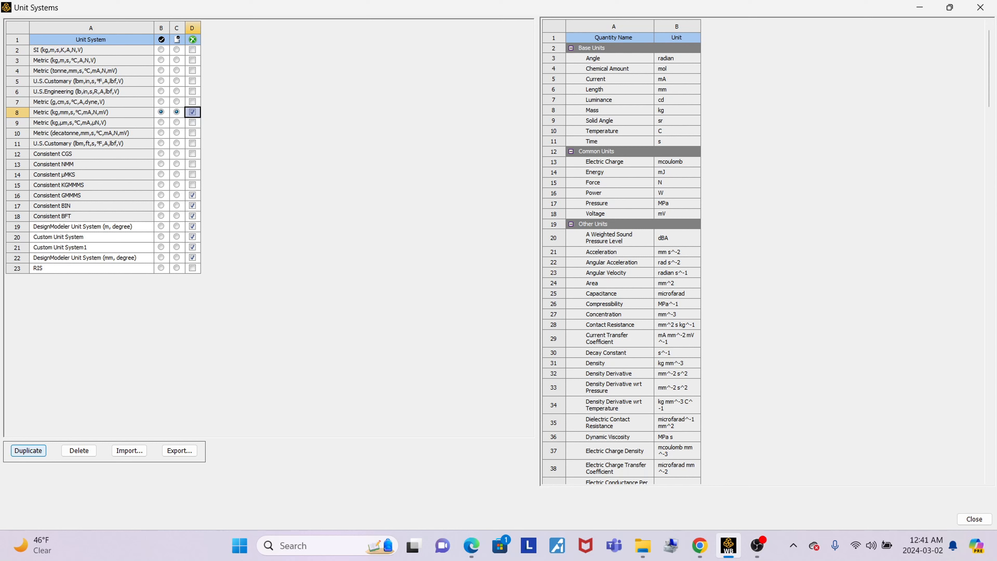
Duplicate the Metric (kg,mm,s,°C,mA,N,mV) unit system and name the copy Wind Turbine.
click(28, 450)
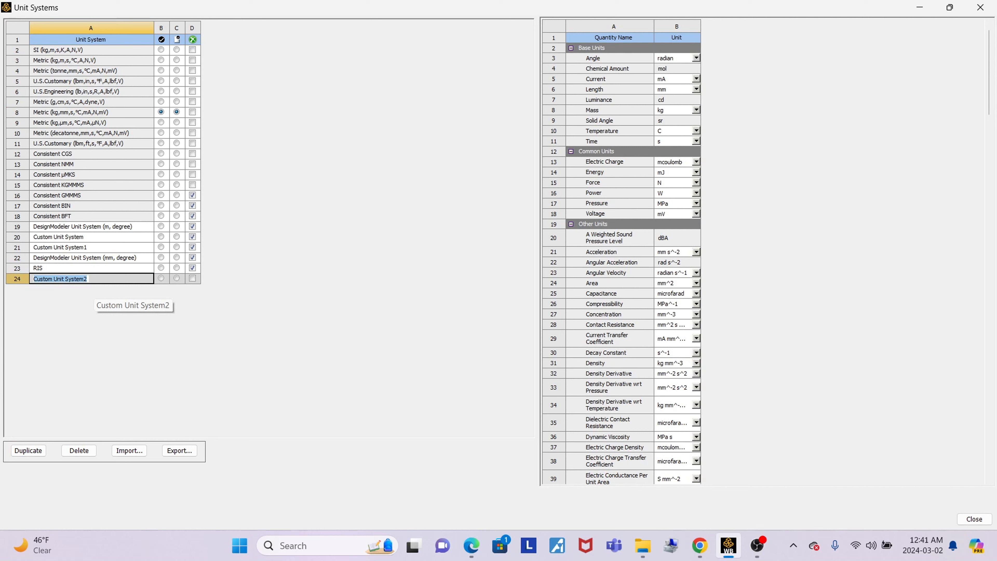
key(Caps_Lock)
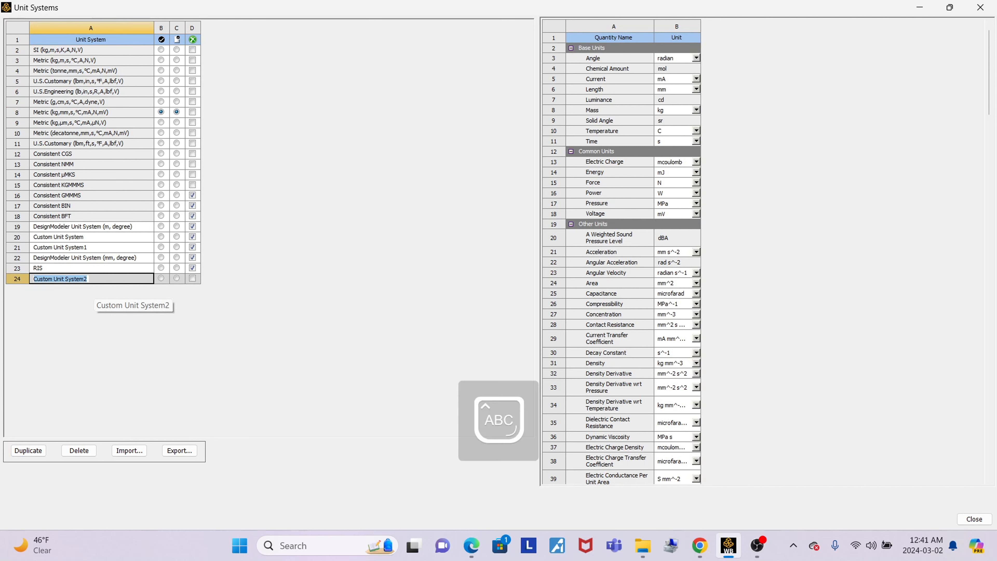
text(Wind)
key(Caps_Lock)
text(T)
key(Caps_Lock)
text(urbi)
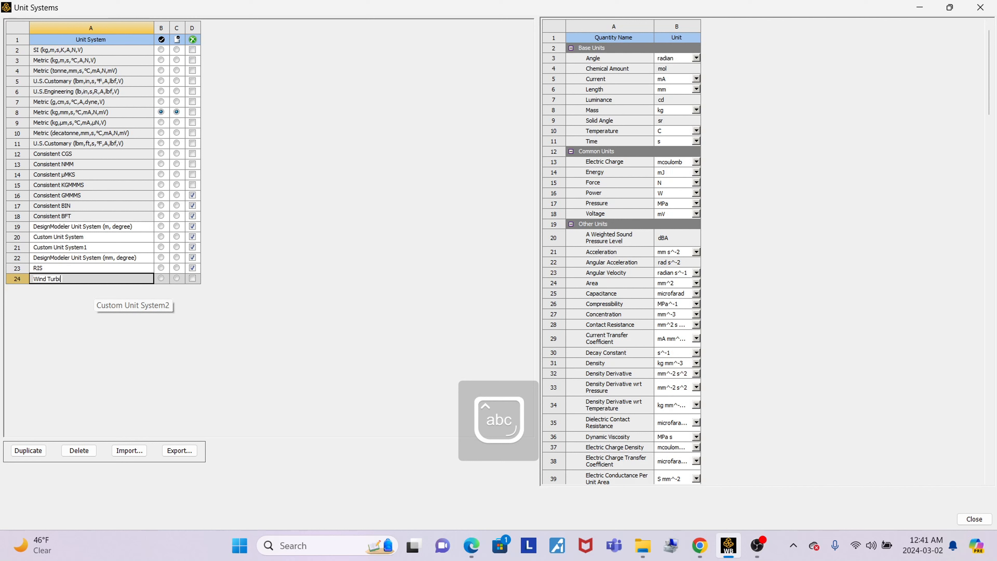
text(ne)
key(Return)
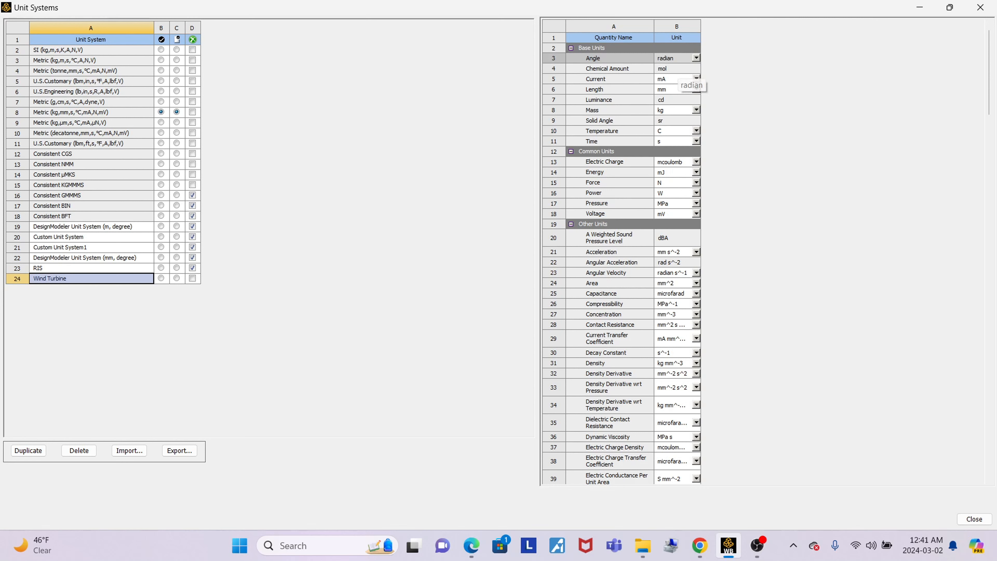
In the Wind Turbine unit system, set angle to degree, length to cm, mass to tonne and time to h.
click(696, 57)
click(667, 74)
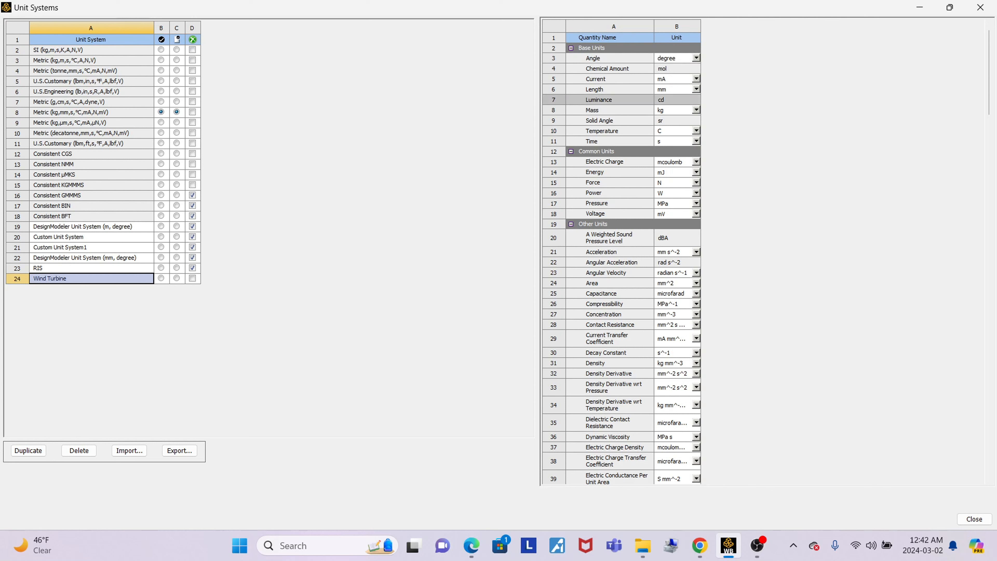
click(696, 89)
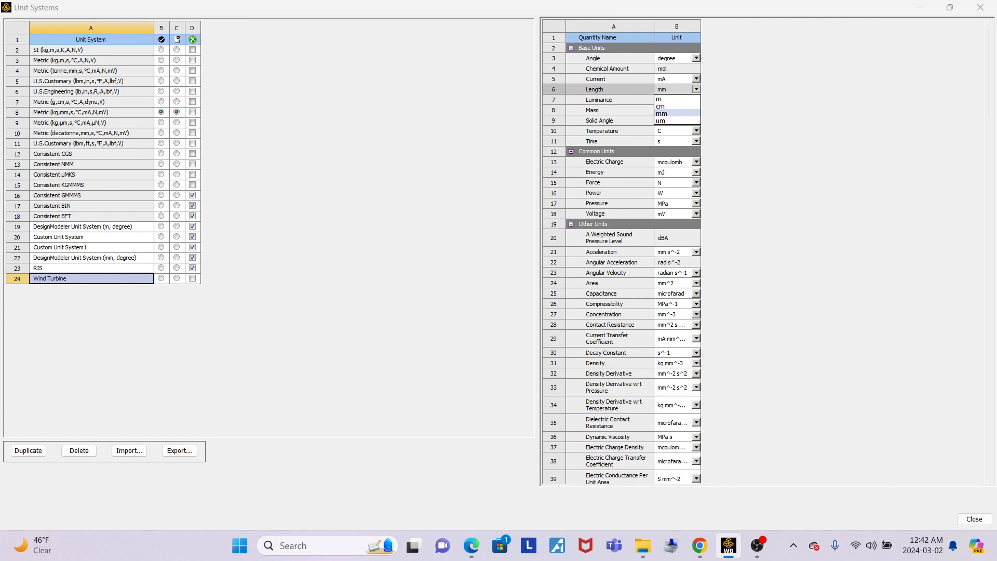
click(664, 106)
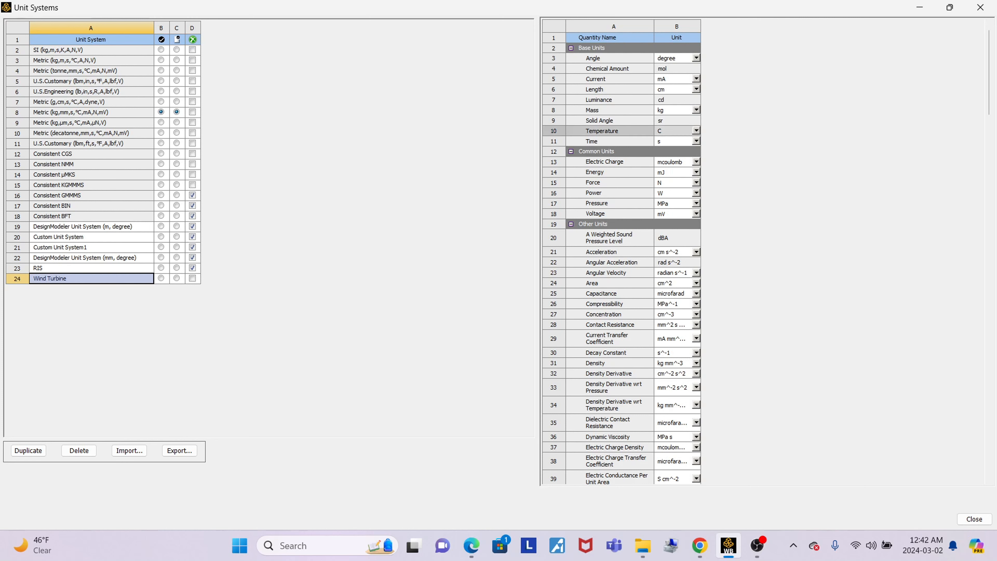
click(696, 110)
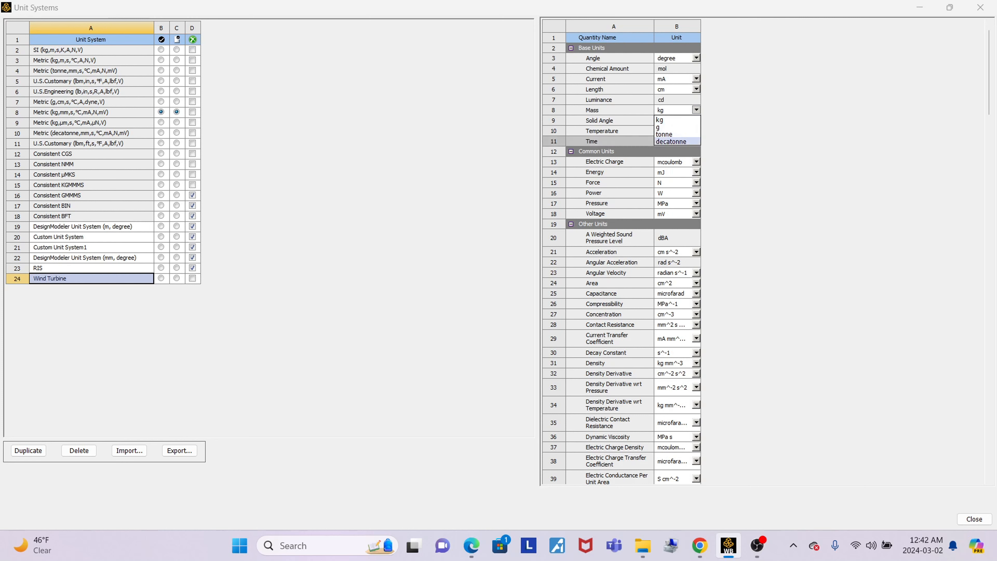
click(664, 134)
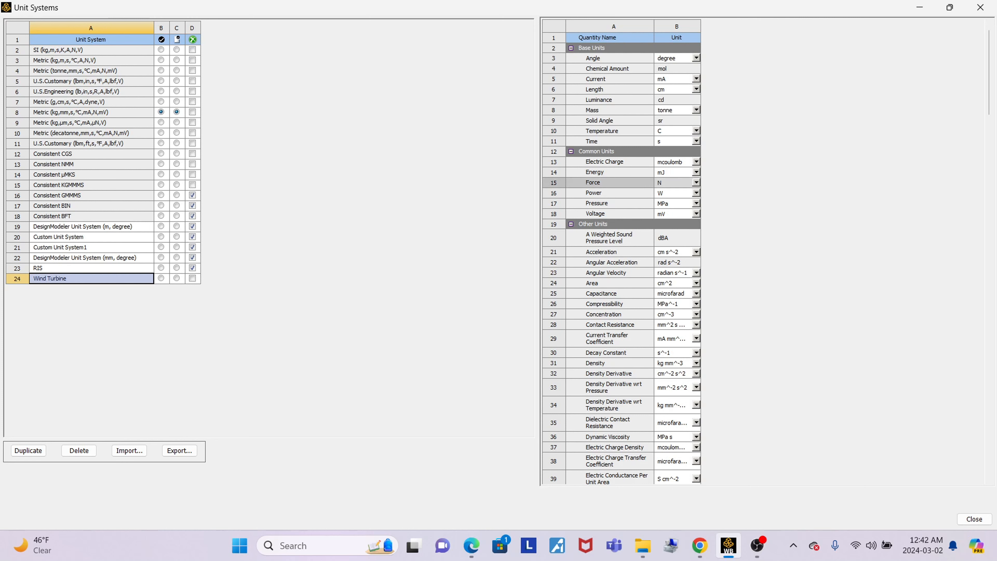
click(696, 141)
click(659, 166)
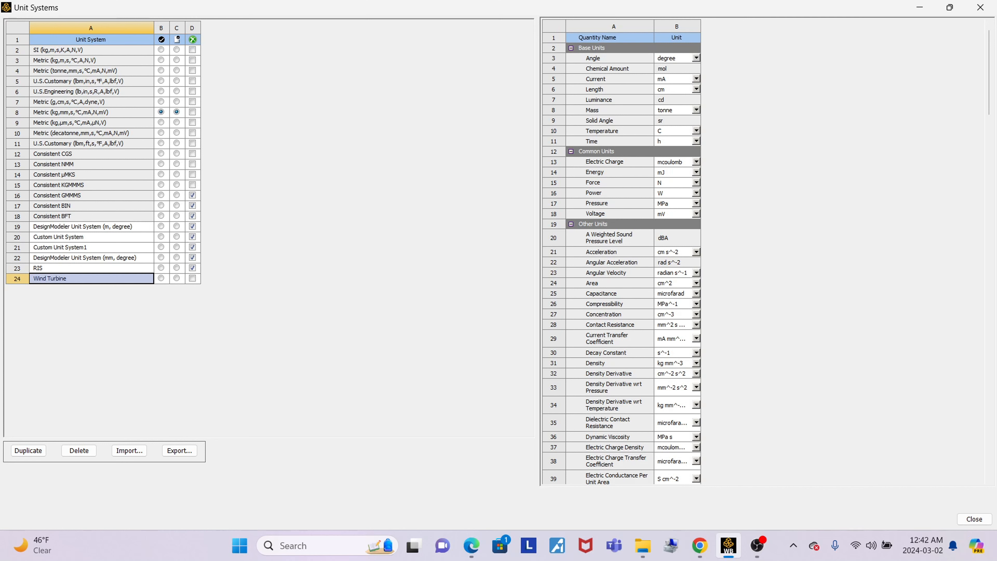
Make Wind Turbine the active project and default unit system and enable its suppress option.
click(729, 546)
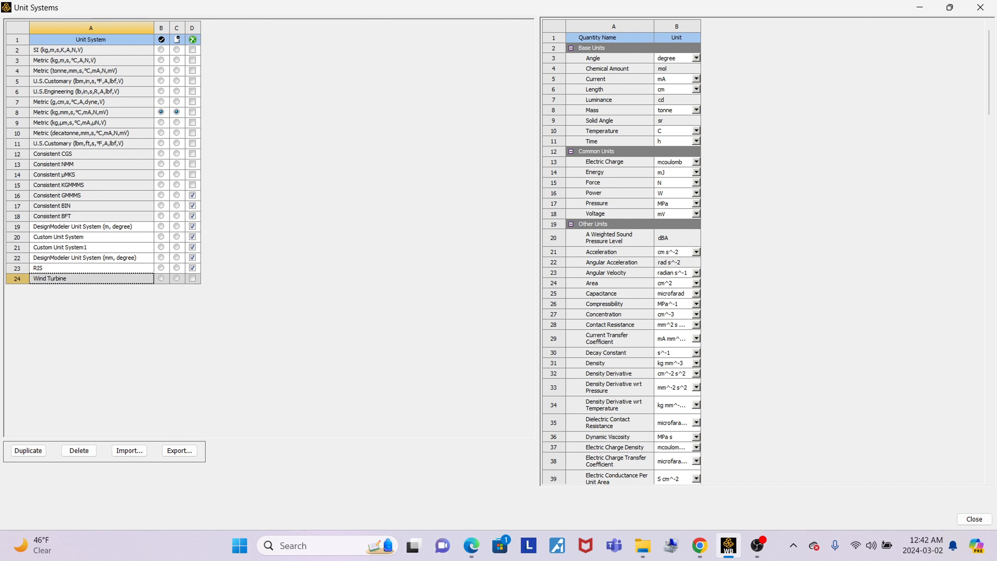
click(161, 278)
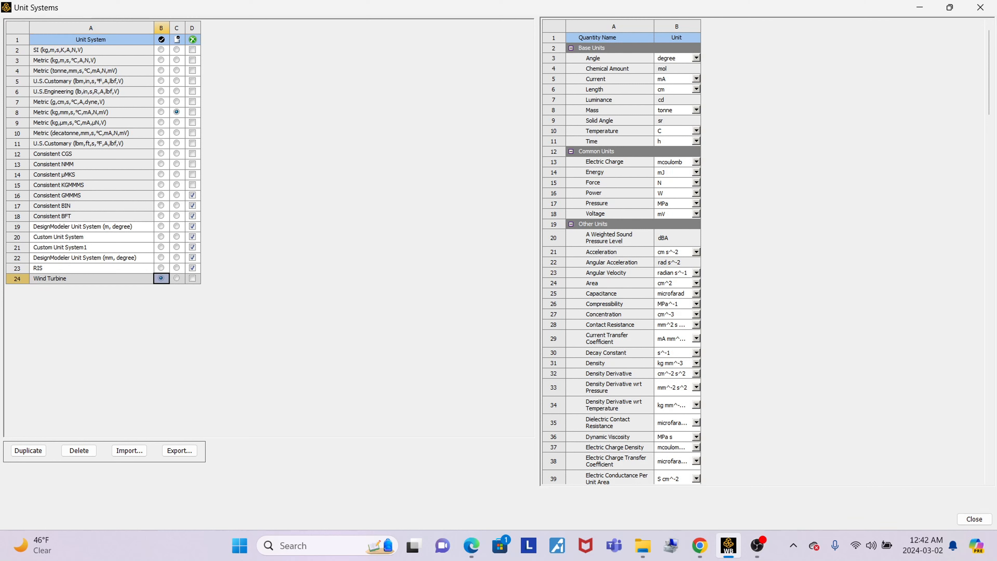
click(177, 278)
click(192, 278)
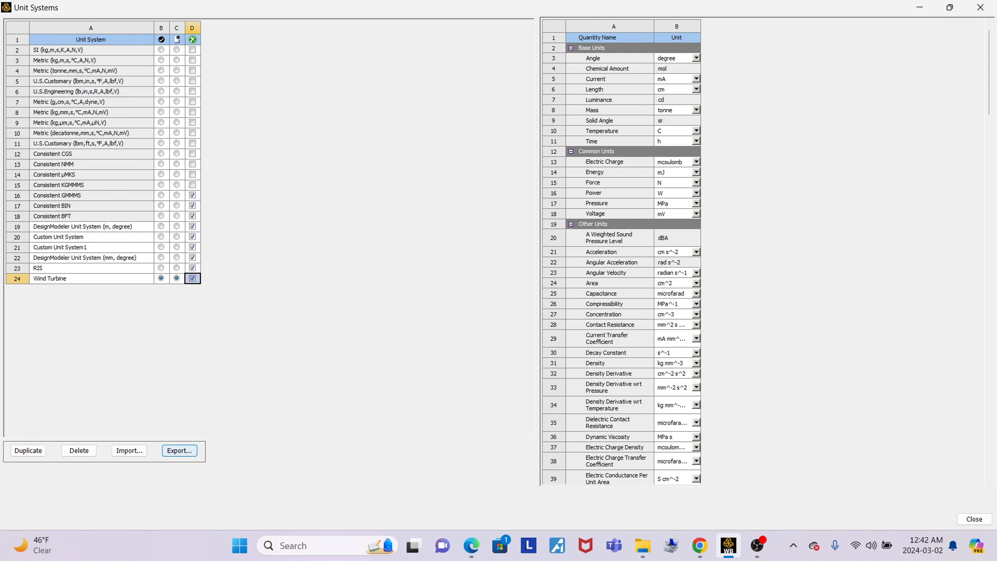
Export the Wind Turbine unit system to the Downloads folder as Wind Turbine.xml.
click(180, 451)
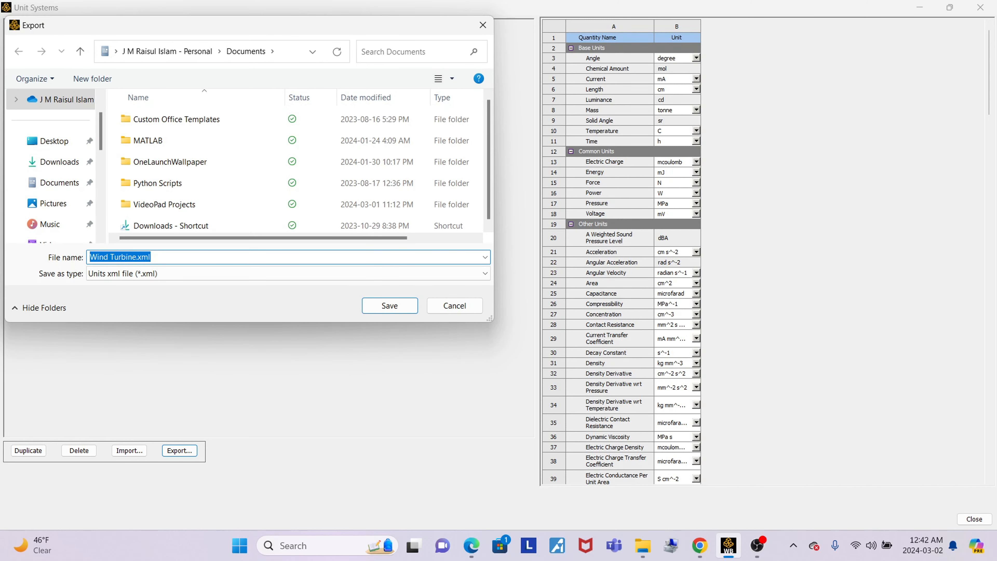
click(60, 162)
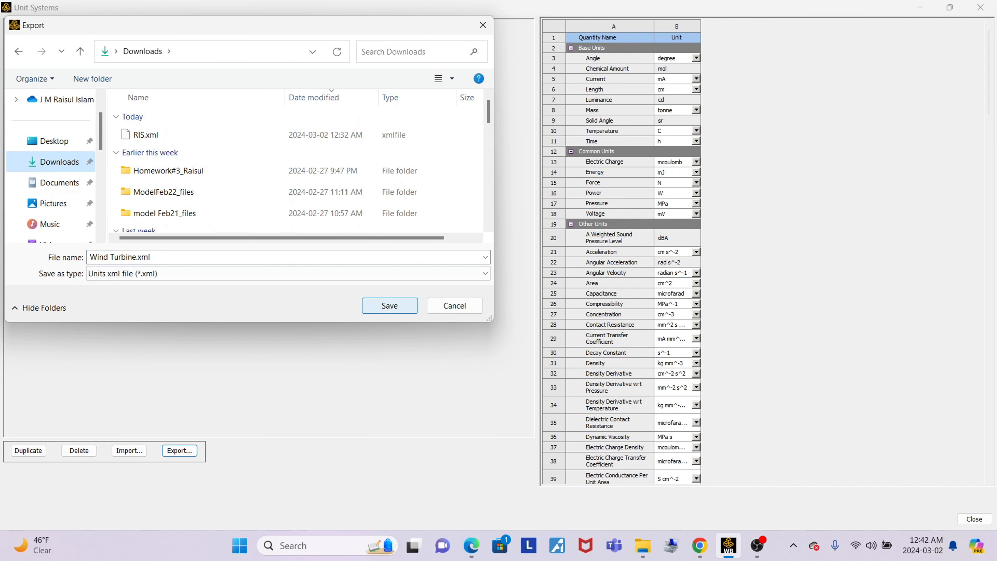
click(390, 306)
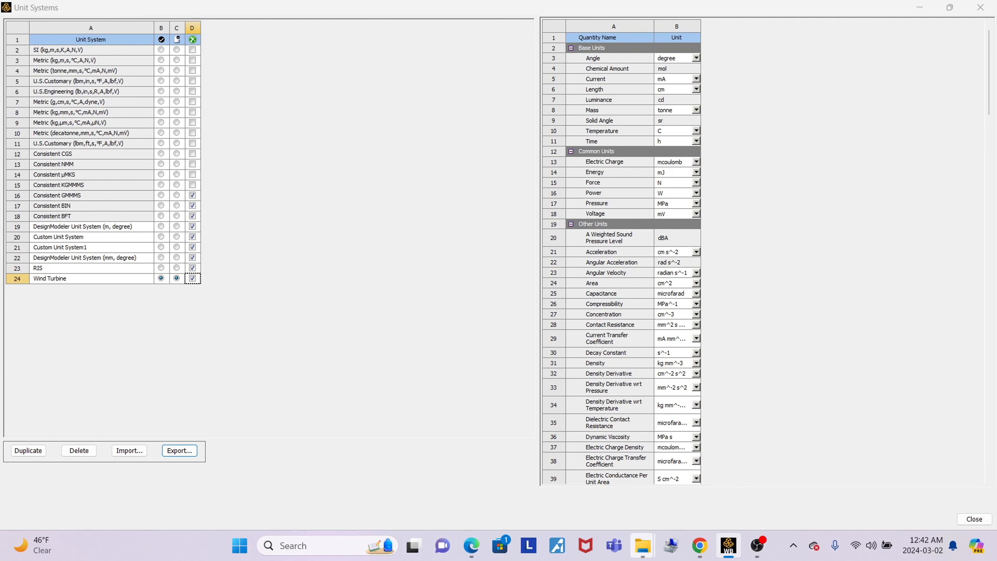
Switch to File Explorer's Downloads folder and open Wind Turbine.xml in a maximized Notepad window to examine its units.
mouse_move(643, 545)
click(502, 482)
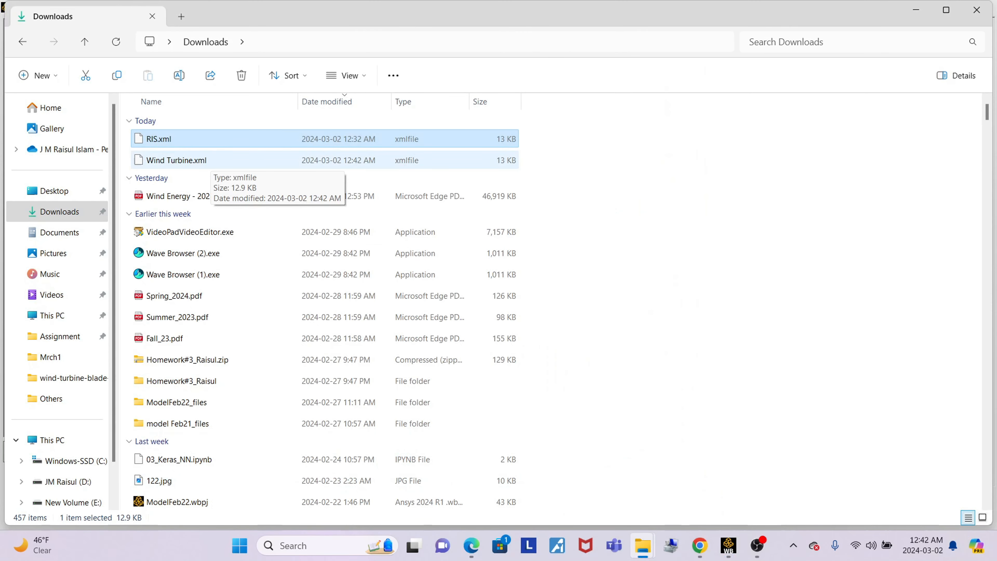
double_click(204, 161)
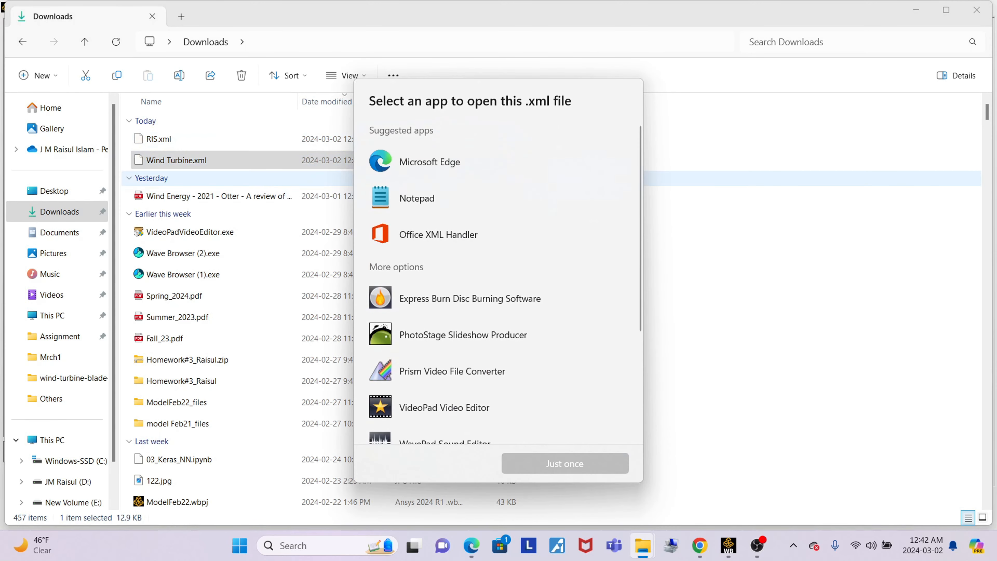
click(417, 198)
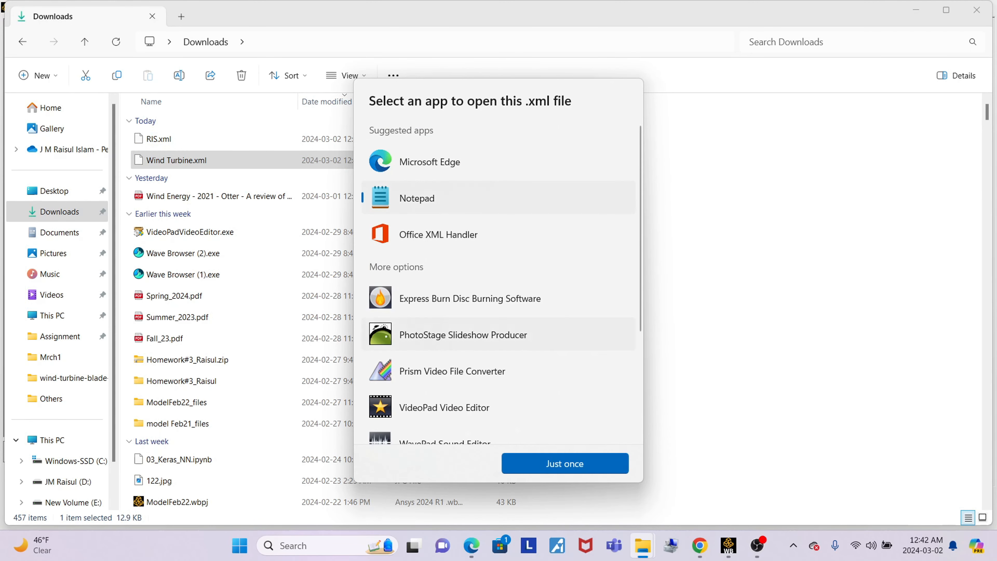
click(565, 464)
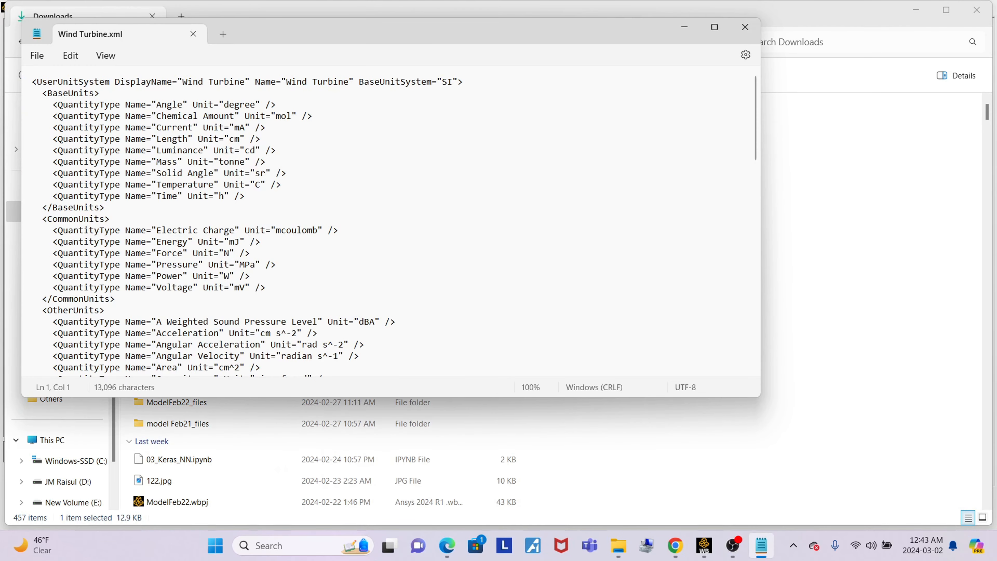
click(714, 27)
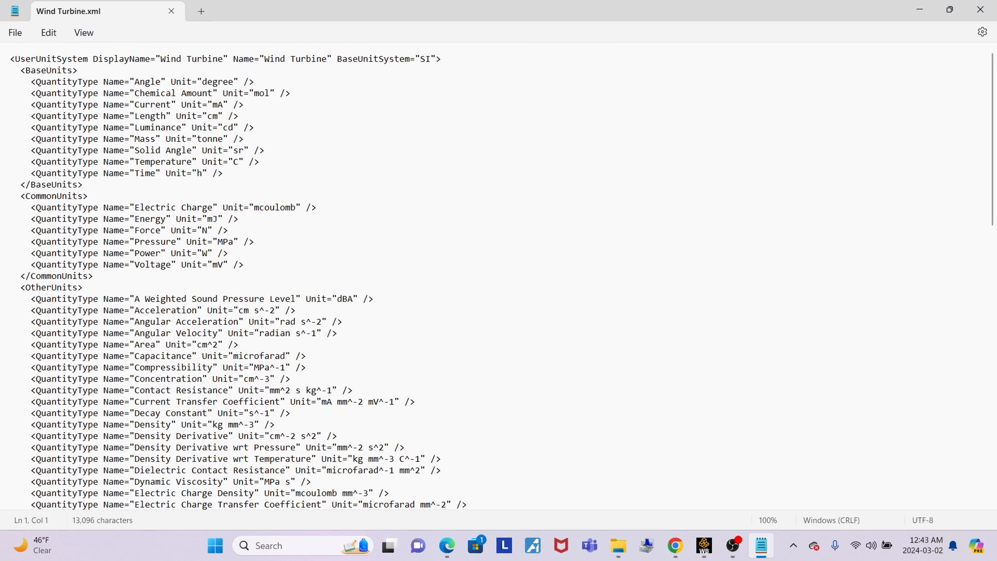
Check the angle, length and mass unit entries in Wind Turbine.xml, minimize Notepad and switch back to Ansys Workbench's Unit Systems window.
drag(134, 82, 234, 81)
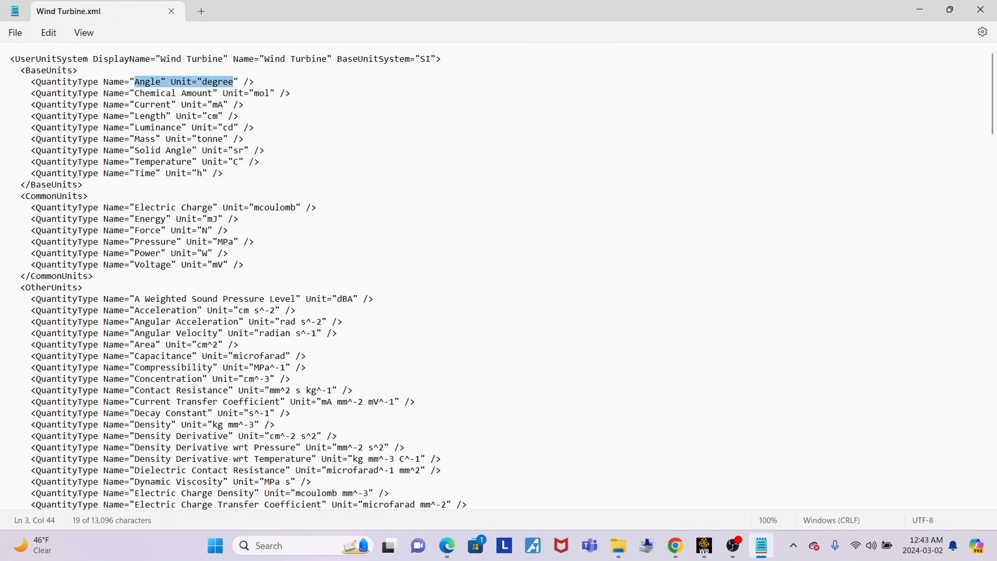
drag(139, 115, 218, 116)
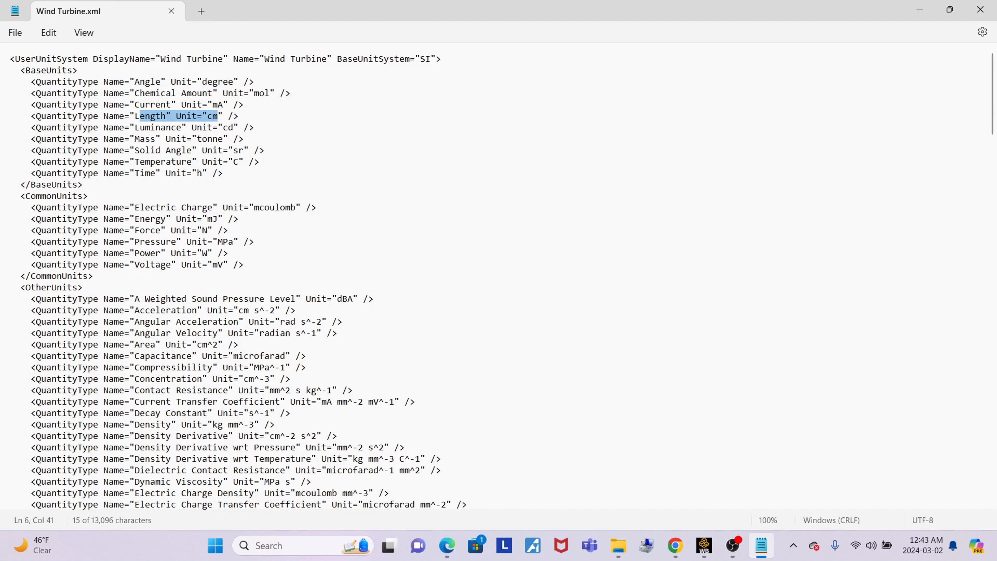
drag(135, 139, 229, 139)
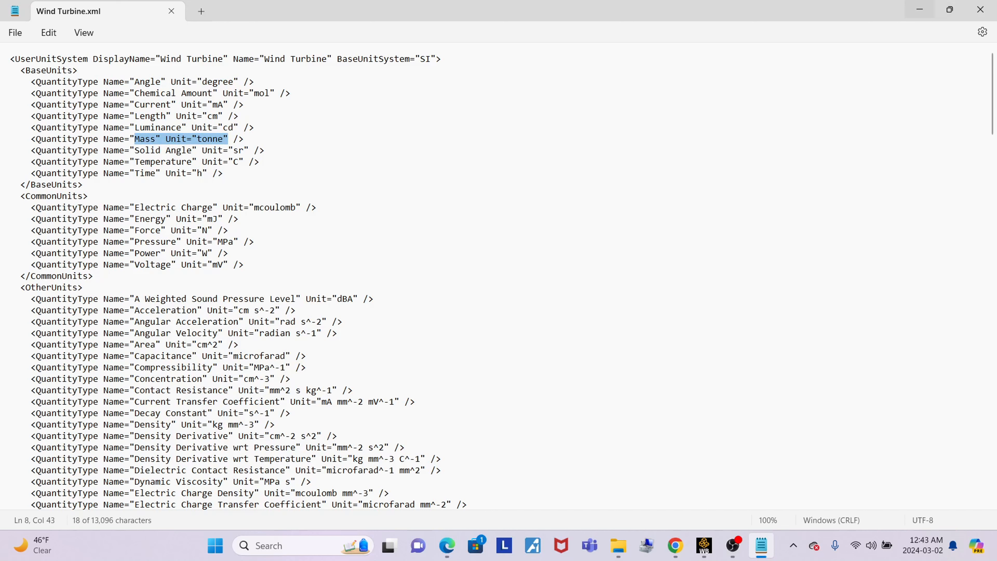
click(920, 9)
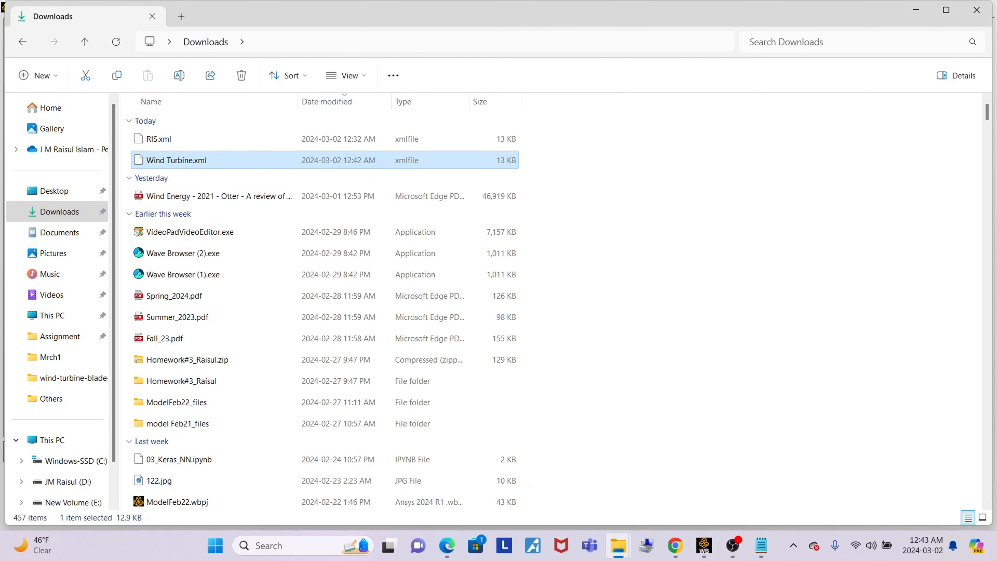
click(704, 545)
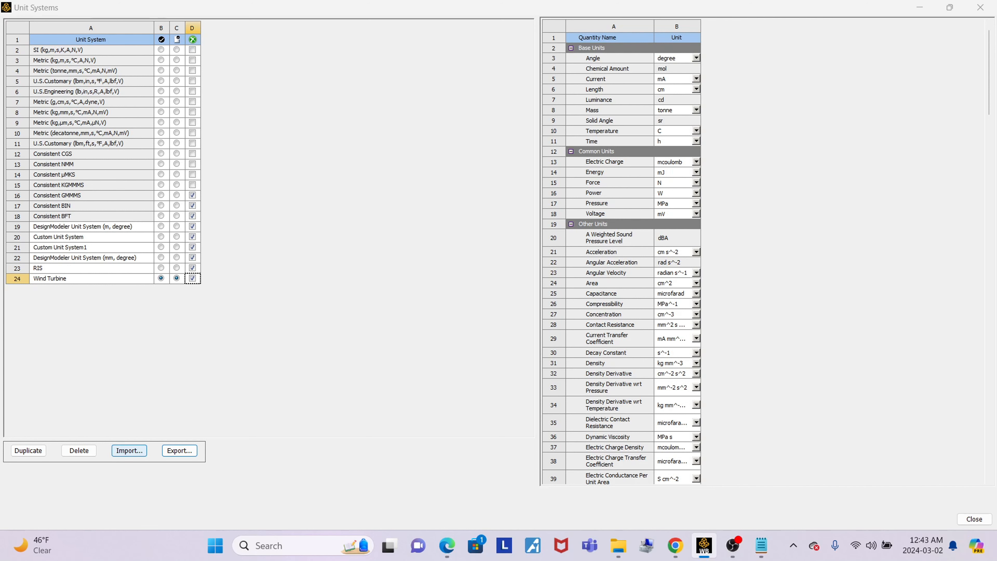
Try to import Wind Turbine.xml from the Downloads folder as a unit system.
click(129, 450)
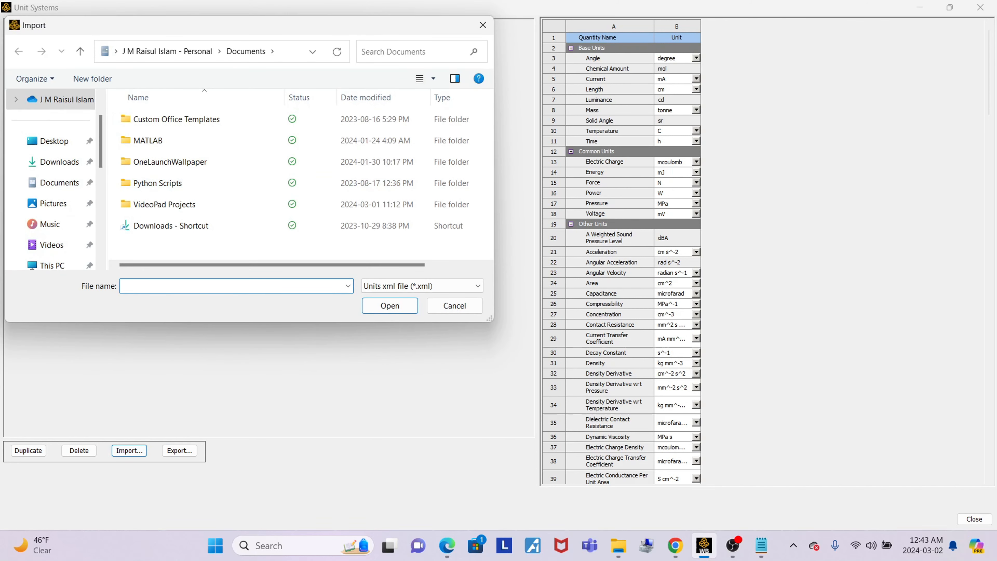
click(59, 162)
click(163, 134)
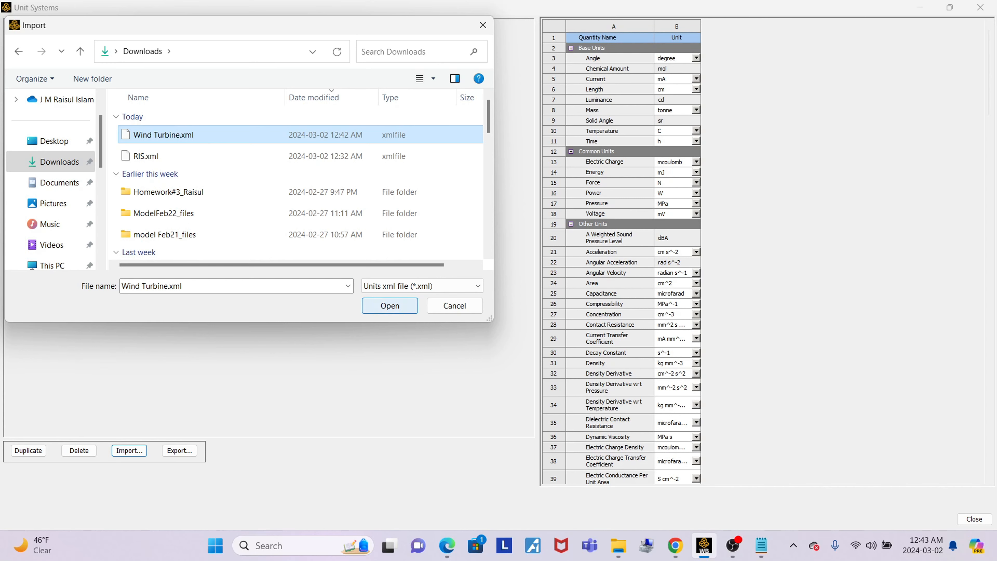
click(390, 306)
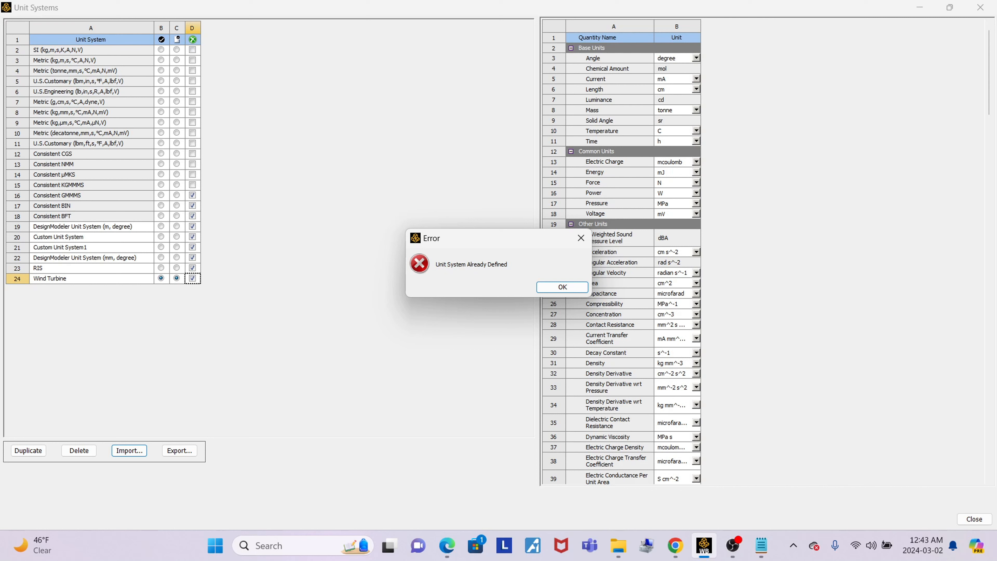
key(Return)
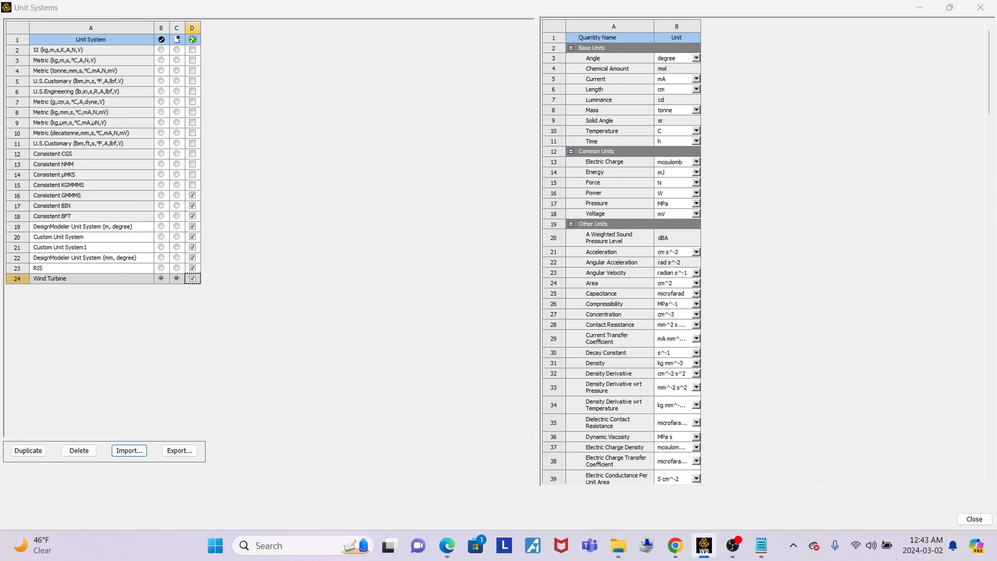
Delete the custom Wind Turbine and RIS unit systems from the unit system list.
click(91, 278)
click(79, 451)
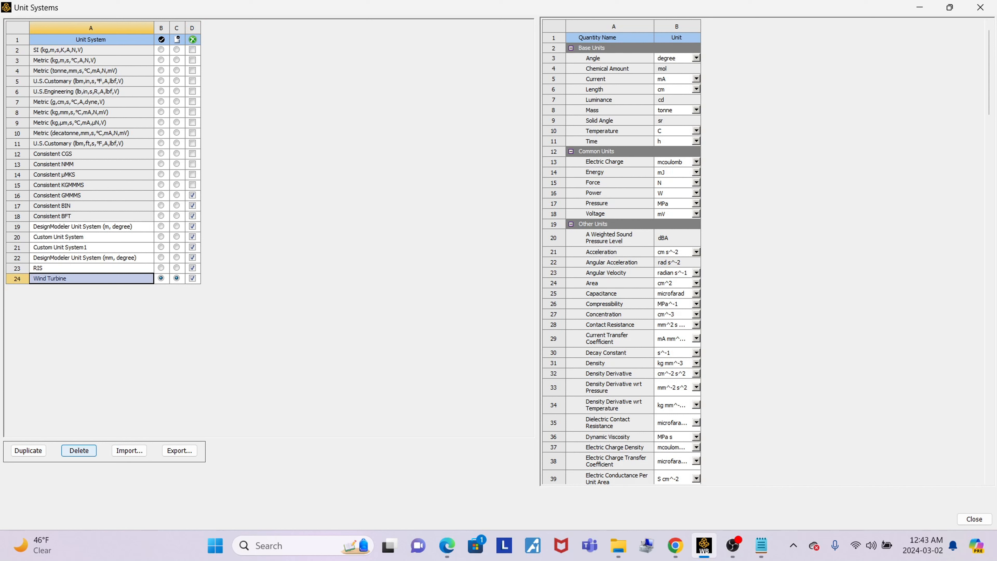
key(Return)
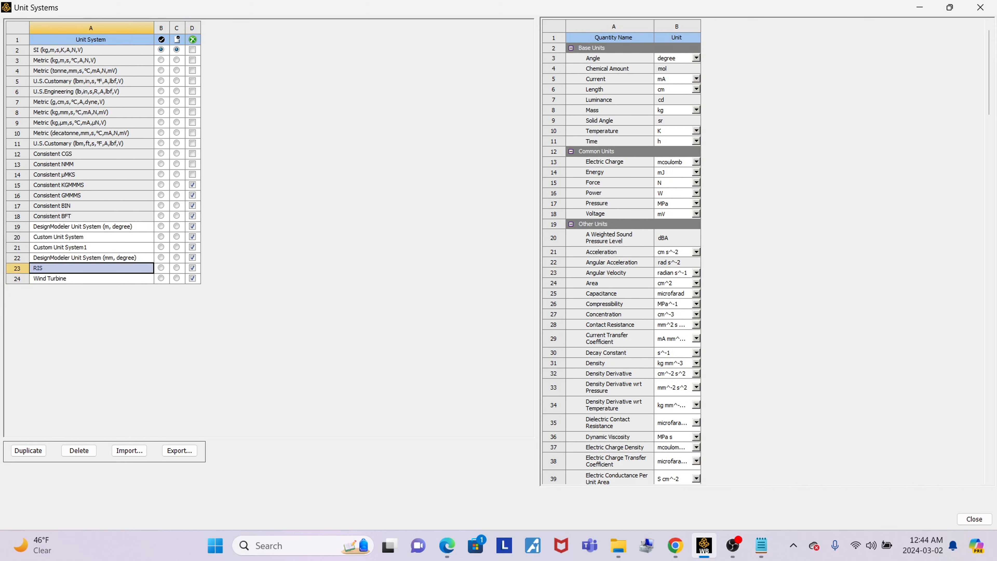
click(79, 450)
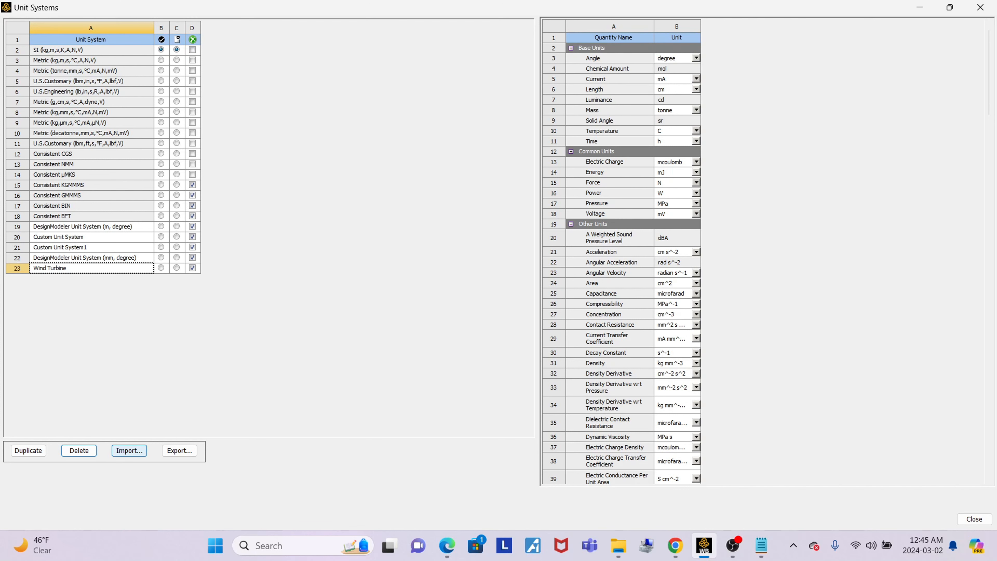
Import the RIS unit system from RIS.xml in the Downloads folder and close the Unit Systems window.
click(129, 450)
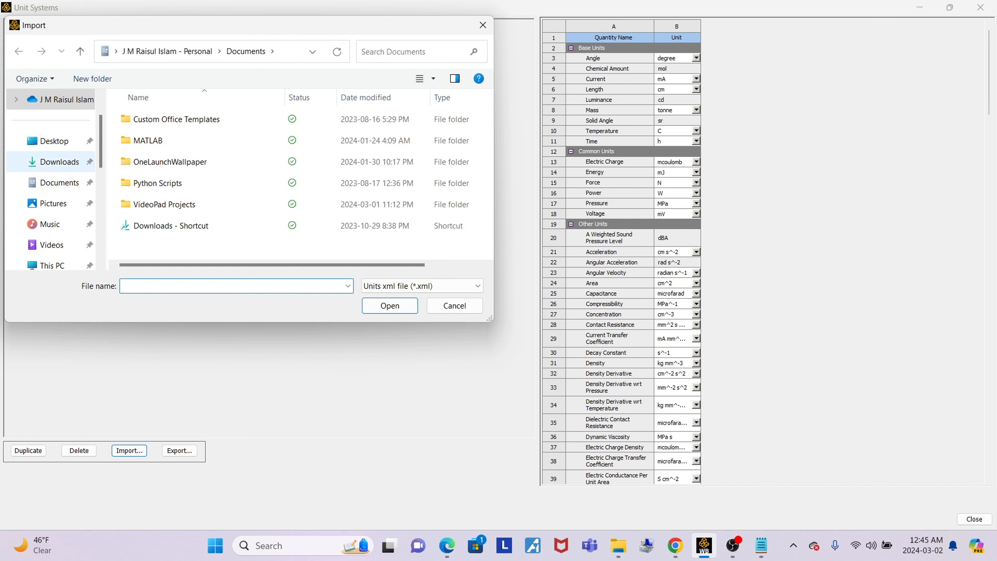
click(59, 161)
click(146, 156)
click(389, 305)
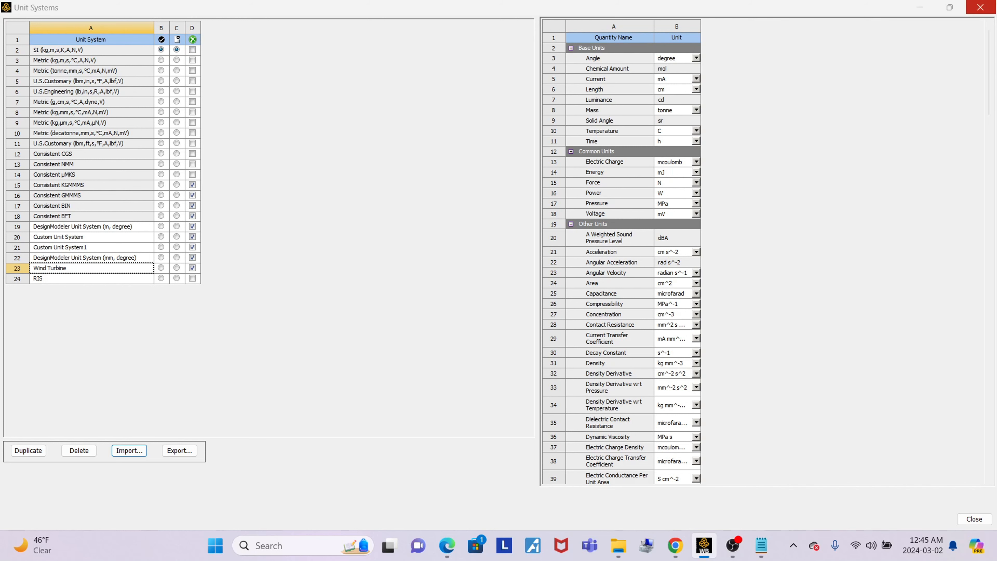
click(981, 7)
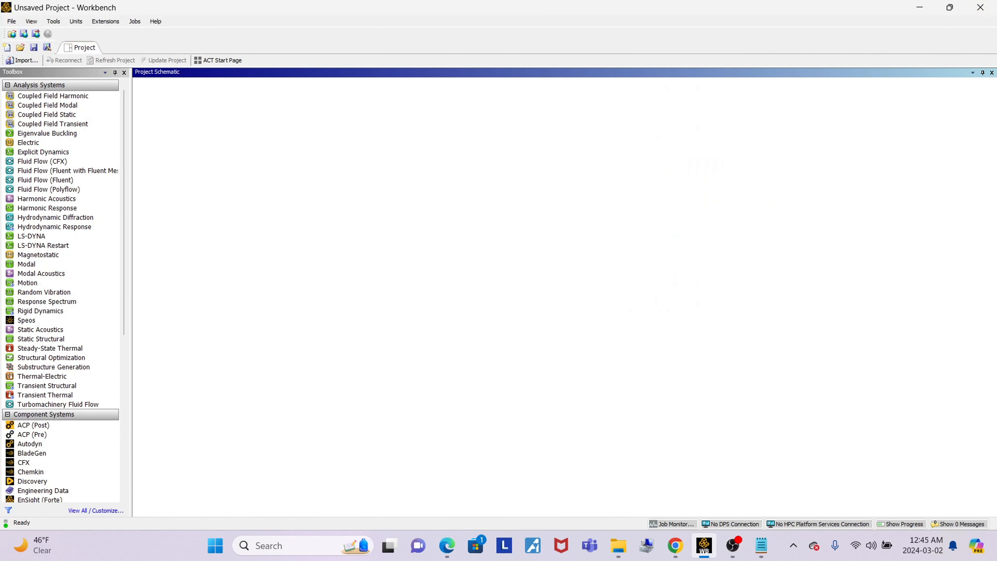